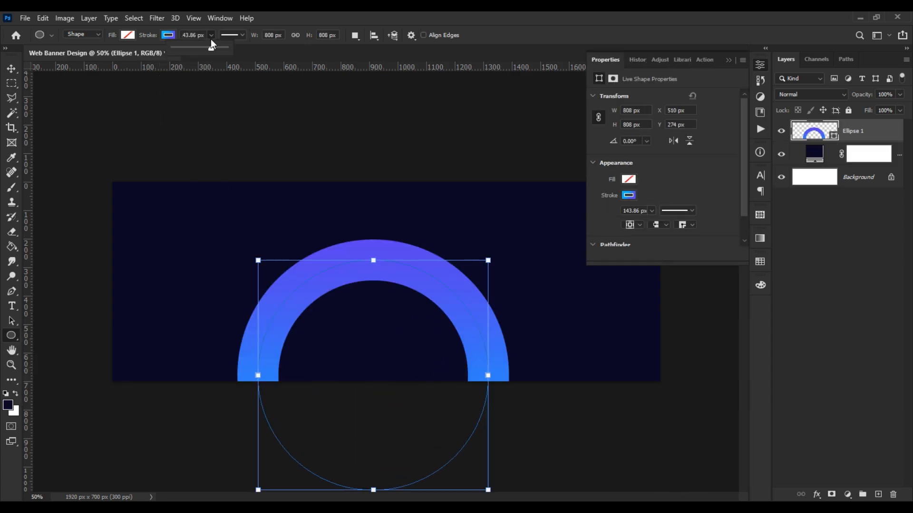
Reduce the ring's stroke width to 51.08 px and check the colors of both stroke gradient stops.
left_click_drag(202, 50, 192, 50)
left_click(168, 35)
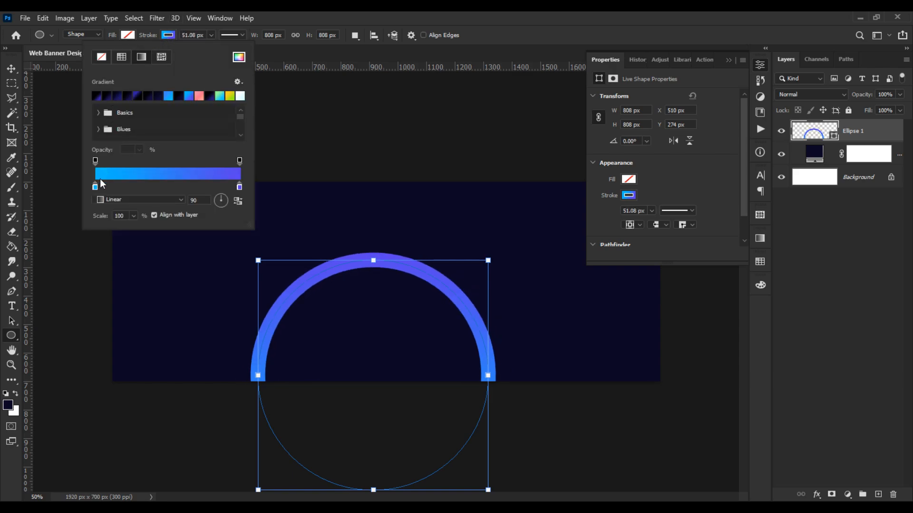
double_click(239, 187)
left_click(817, 459)
left_click_drag(817, 459, 757, 454)
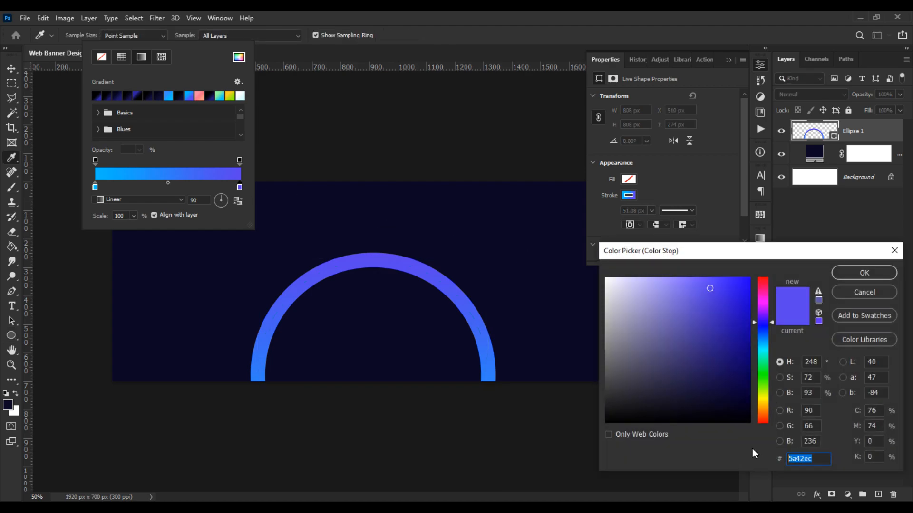
left_click(857, 291)
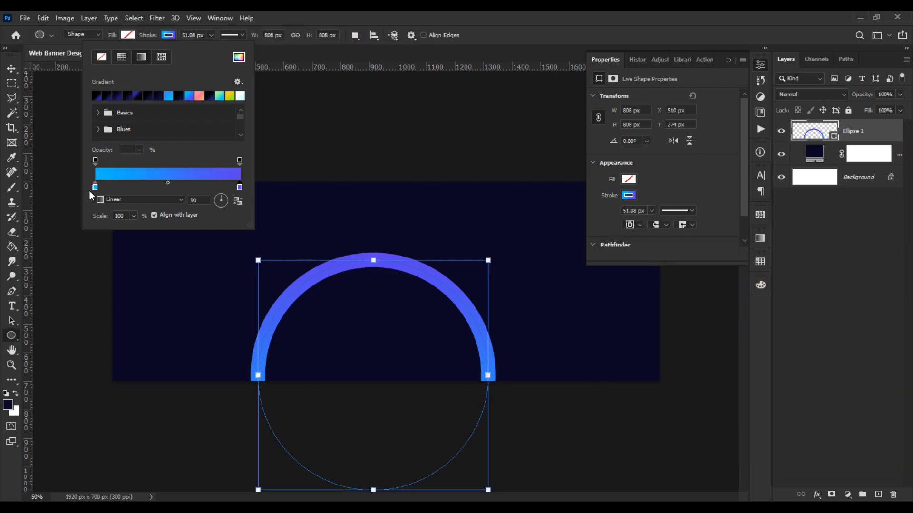
double_click(95, 187)
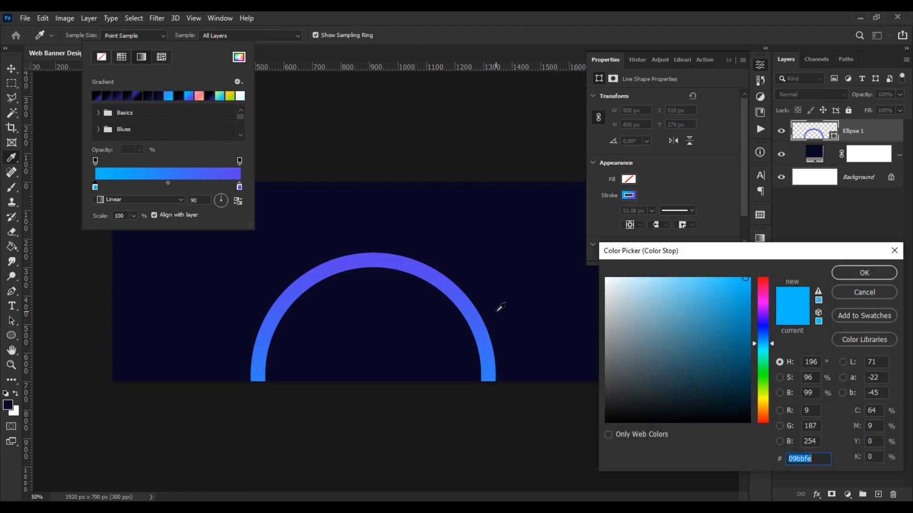
left_click(839, 276)
Move the ring to the right half of the banner and scale it to about 902 px.
left_click(16, 70)
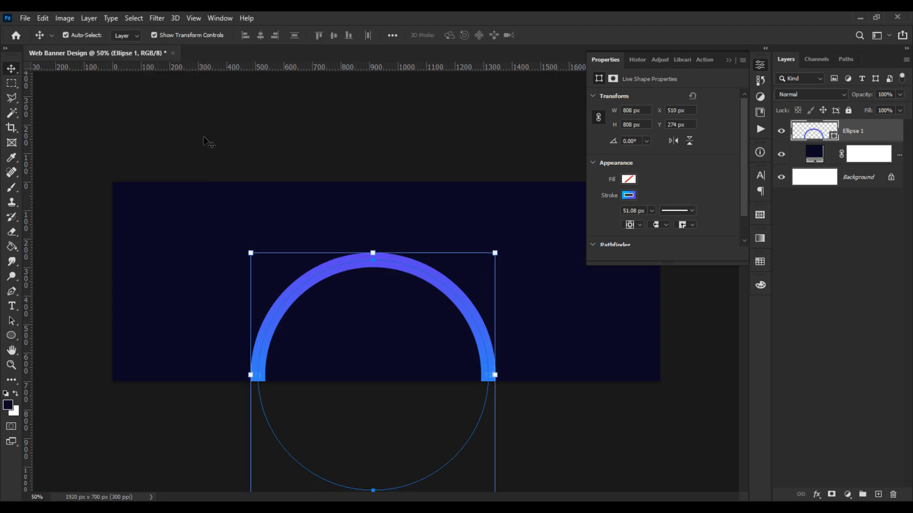
left_click_drag(489, 248, 646, 227)
key("ctrl+minus")
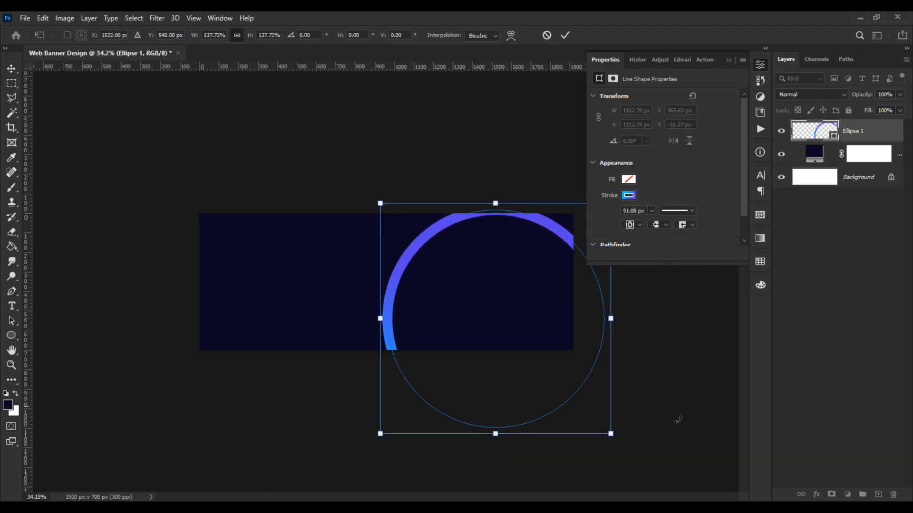
left_click_drag(612, 435, 570, 387)
mouse_move(533, 356)
left_mouse_down()
mouse_move(561, 363)
mouse_move(541, 361)
mouse_move(538, 370)
left_mouse_up()
key("Return")
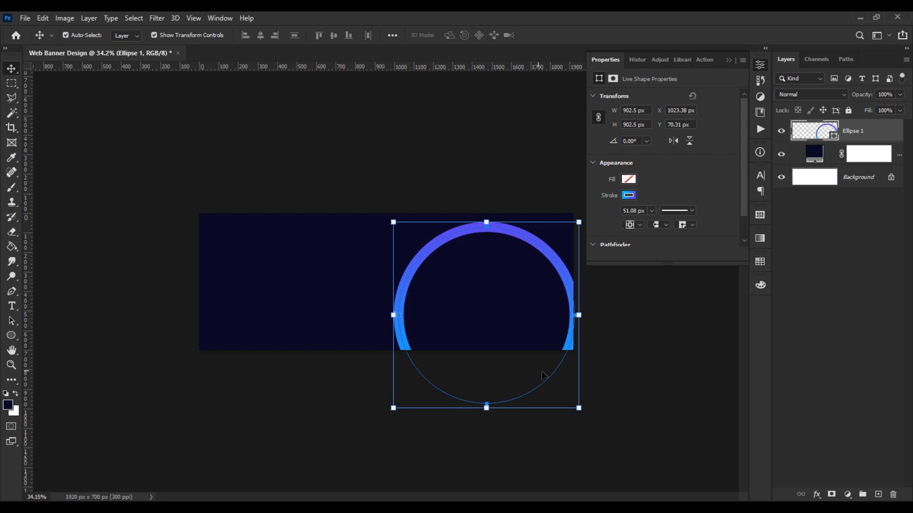
Thicken the ring's stroke to about 72.9 px.
left_click(623, 394)
key("ctrl+plus")
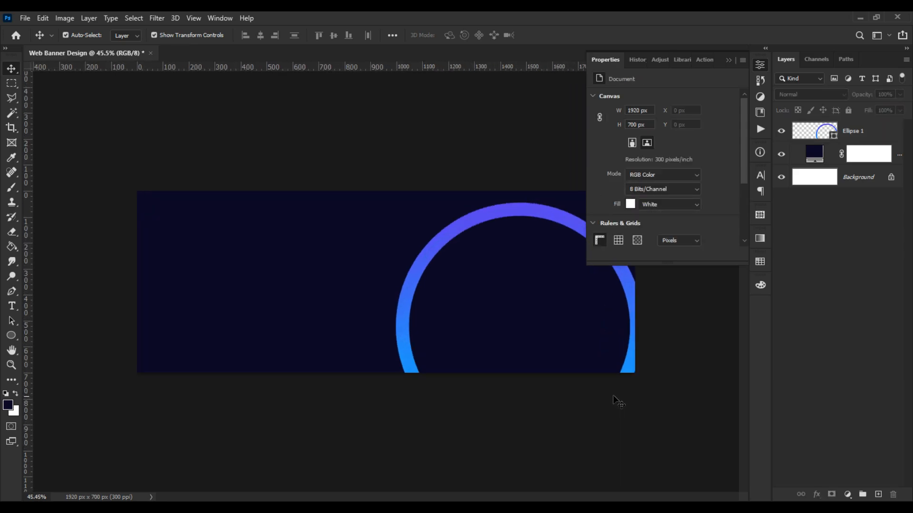
left_click(629, 346)
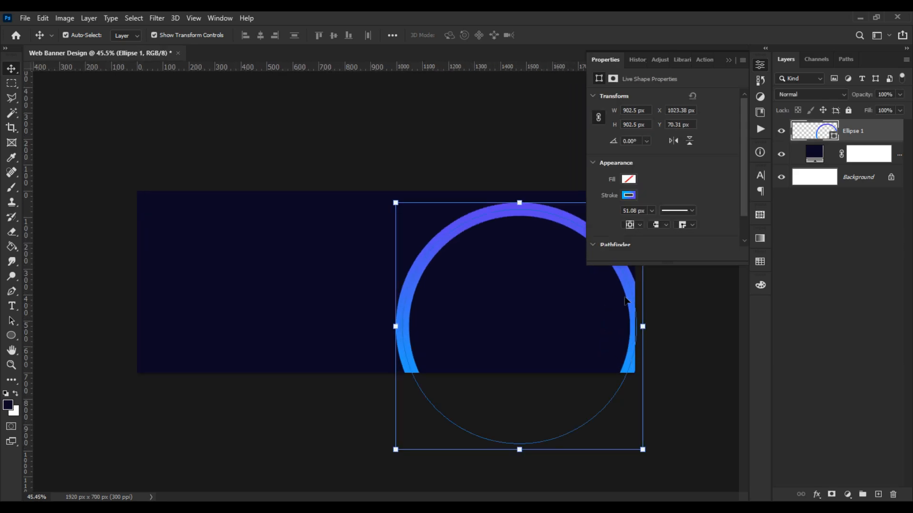
left_click_drag(655, 221, 657, 224)
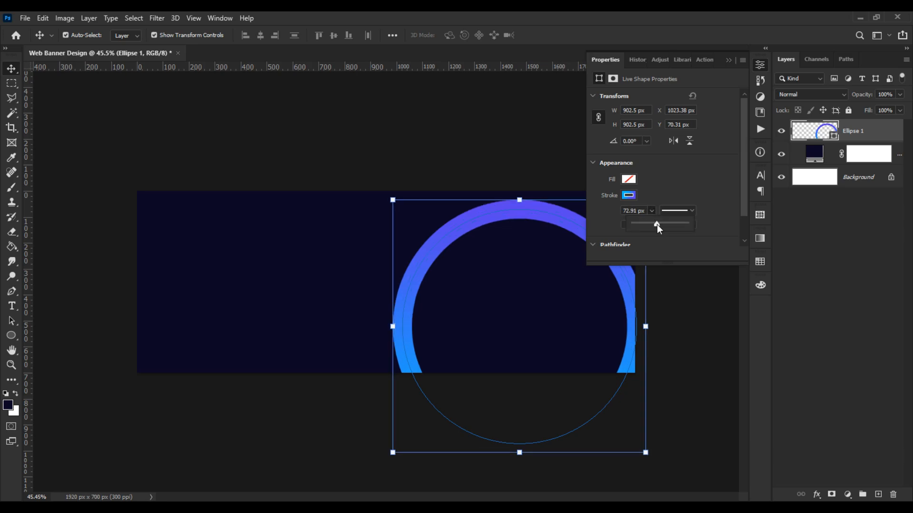
Enlarge the ring to about 1002 px and shift it so the banner's right and bottom edges crop it.
left_click_drag(647, 326, 672, 331)
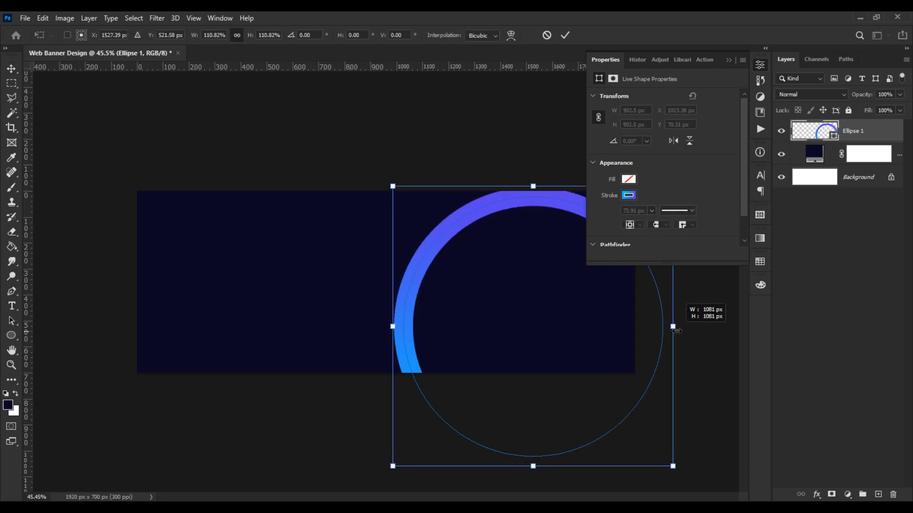
left_click_drag(489, 203, 503, 215)
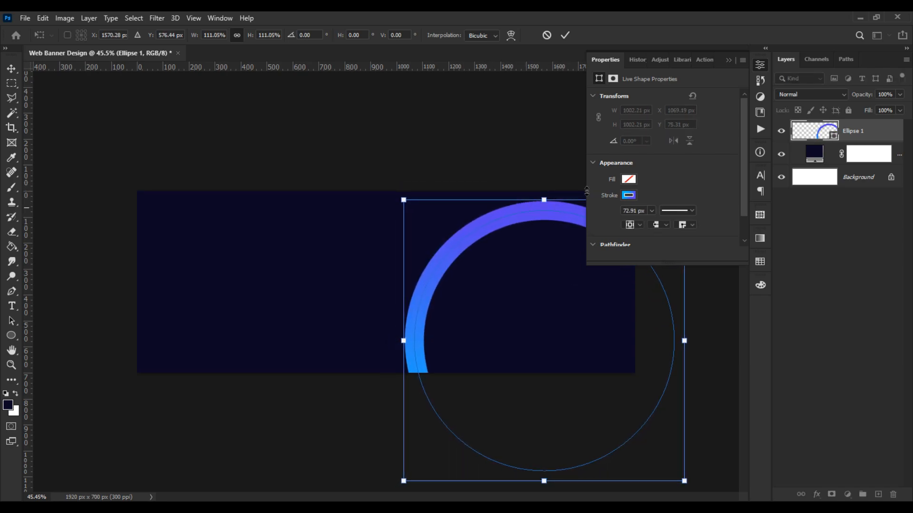
left_click(729, 60)
scroll(638, 271, "up", 3)
left_click_drag(624, 214, 490, 208)
left_click_drag(554, 203, 563, 201)
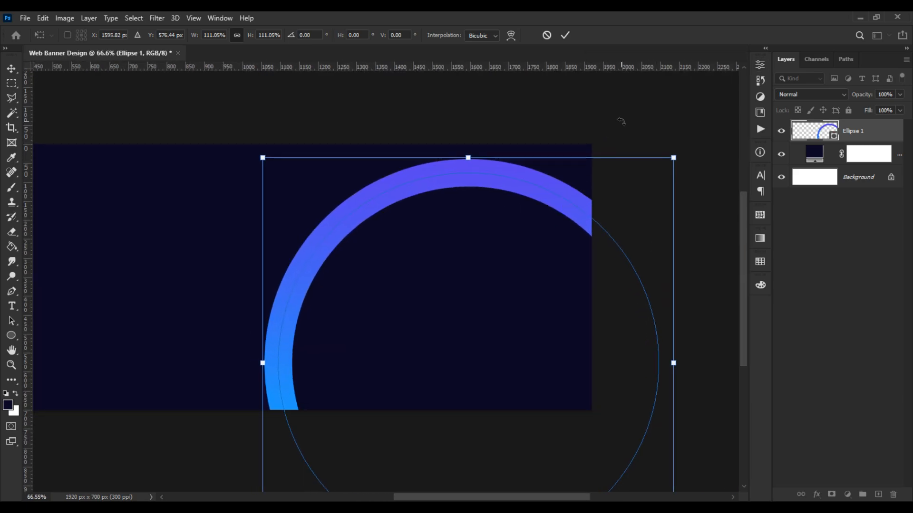
key("Return")
left_click(621, 125)
scroll(589, 238, "down", 4)
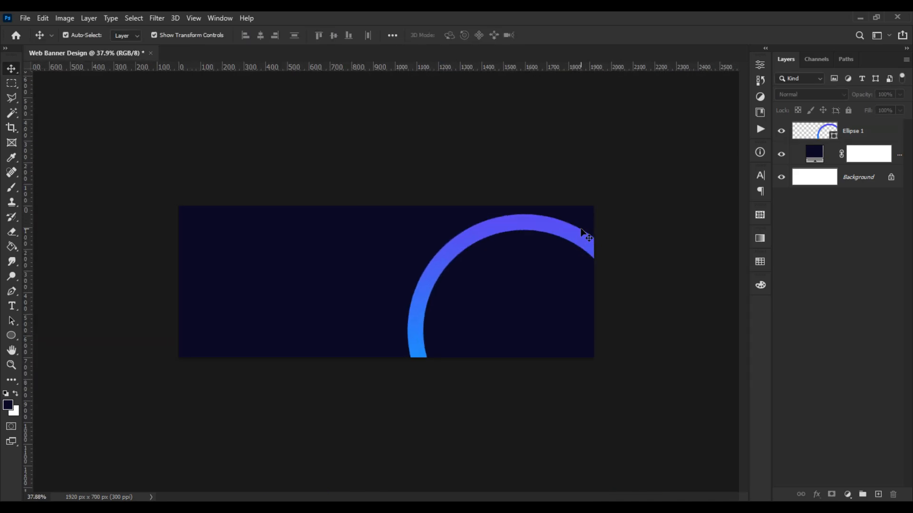
Draw a second circle about 488 px wide in the left half of the banner with the Ellipse tool.
left_click(11, 335)
right_click(17, 338)
left_click(62, 358)
scroll(185, 288, "up", 1)
left_click_drag(165, 217, 398, 353)
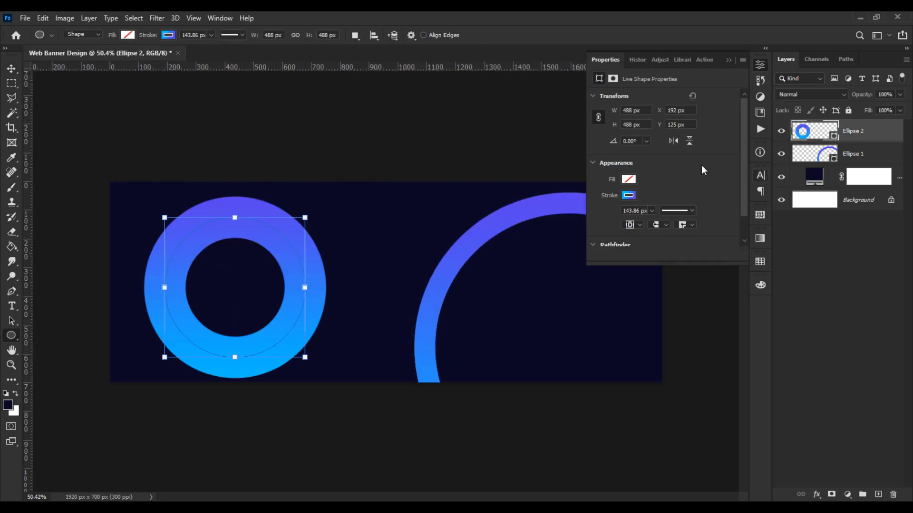
Remove the stroke from the new circle, keeping its fill set to none.
left_click(168, 34)
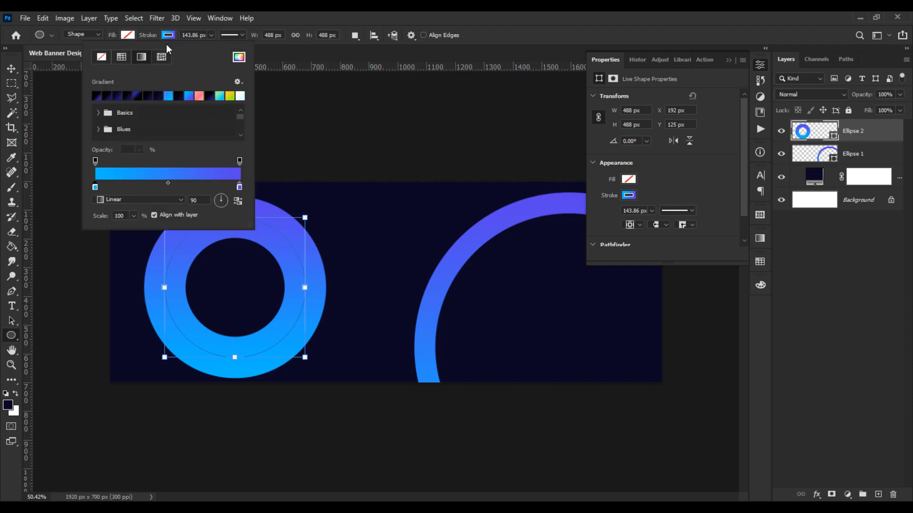
left_click(102, 57)
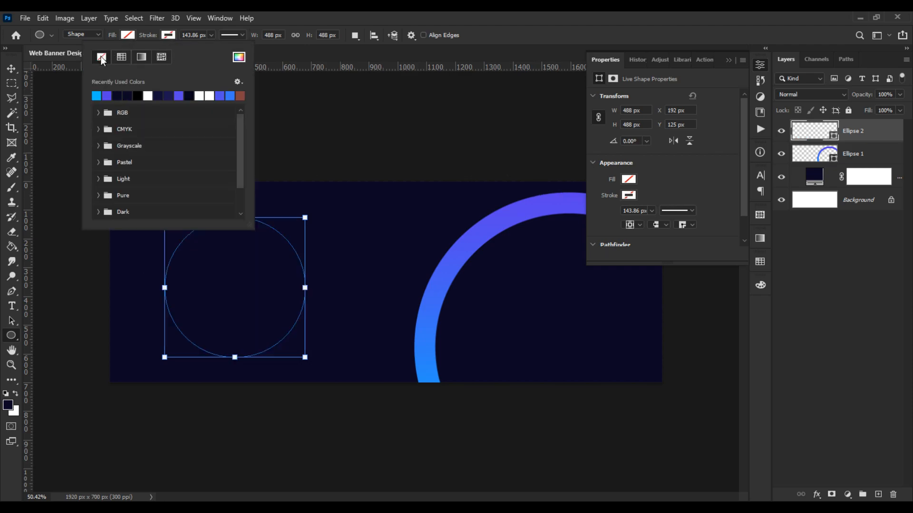
left_click(127, 34)
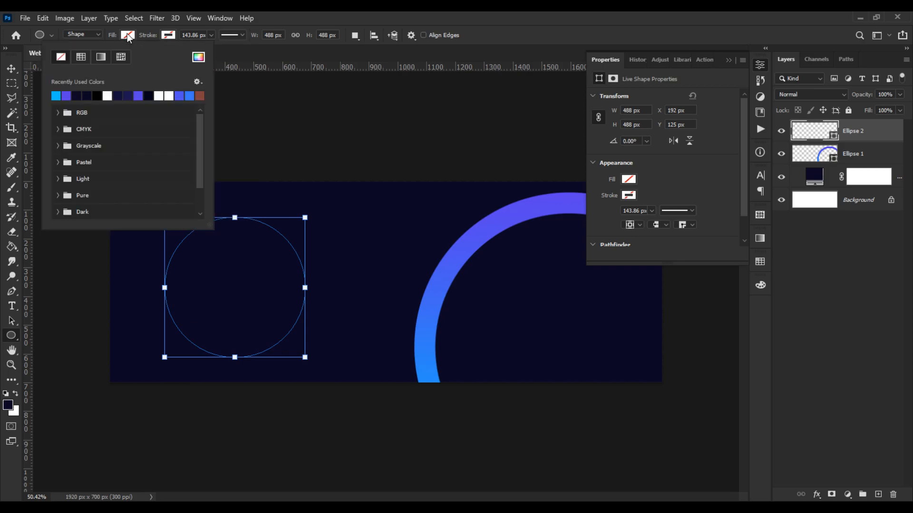
left_click(127, 34)
Load the new circle's outline as a selection and add an empty layer above it.
left_click(818, 136, "ctrl")
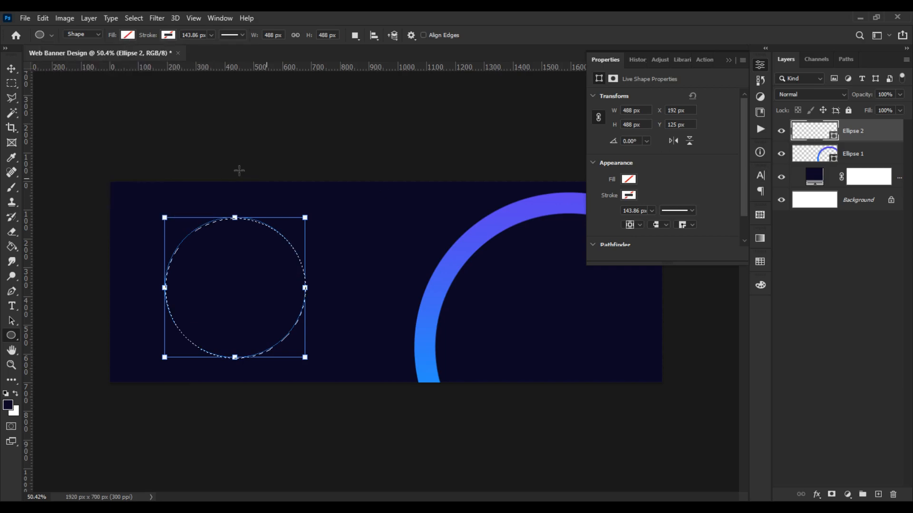
key("v")
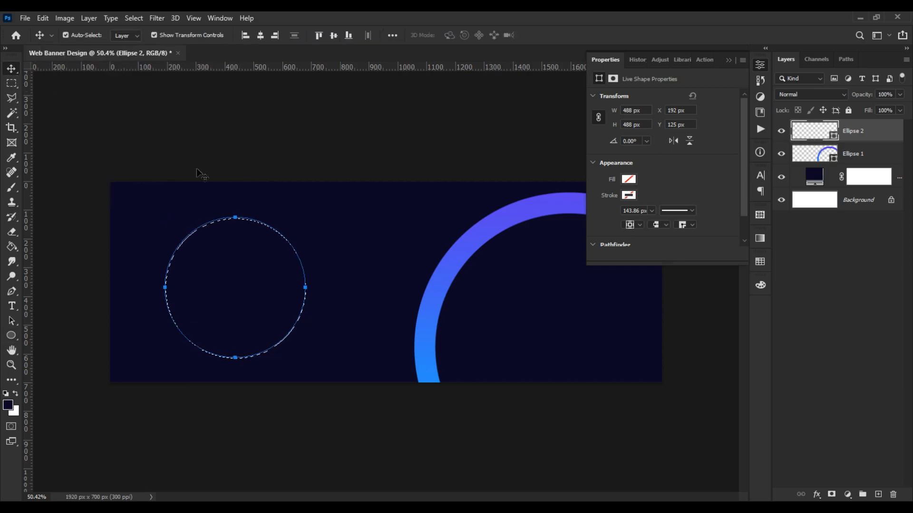
left_click(878, 495)
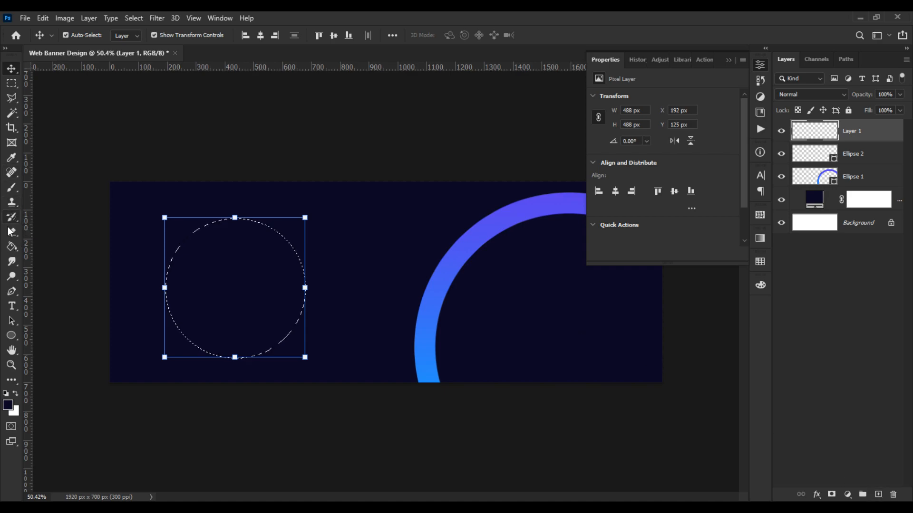
Sample the ring's blue and paint a soft 800 px brush glow inside the selection's lower-right edge, then deselect.
left_click(11, 187)
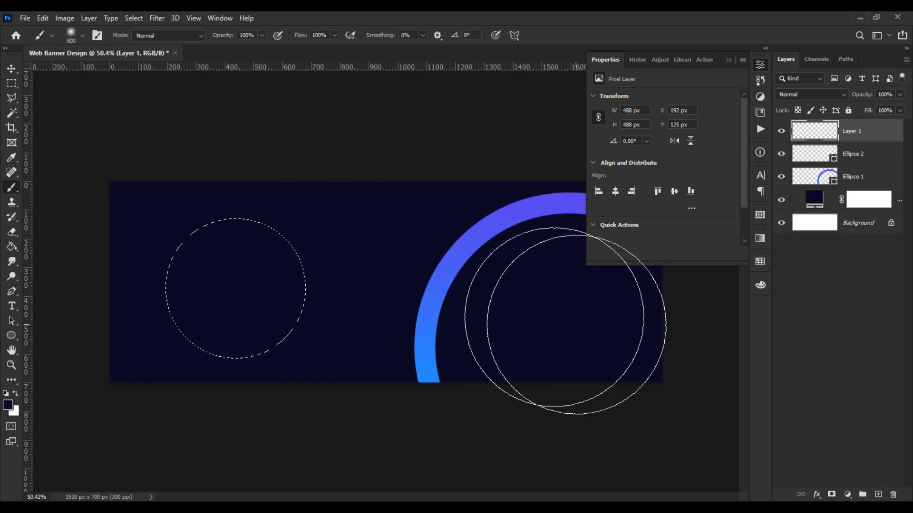
left_click(447, 284, "alt")
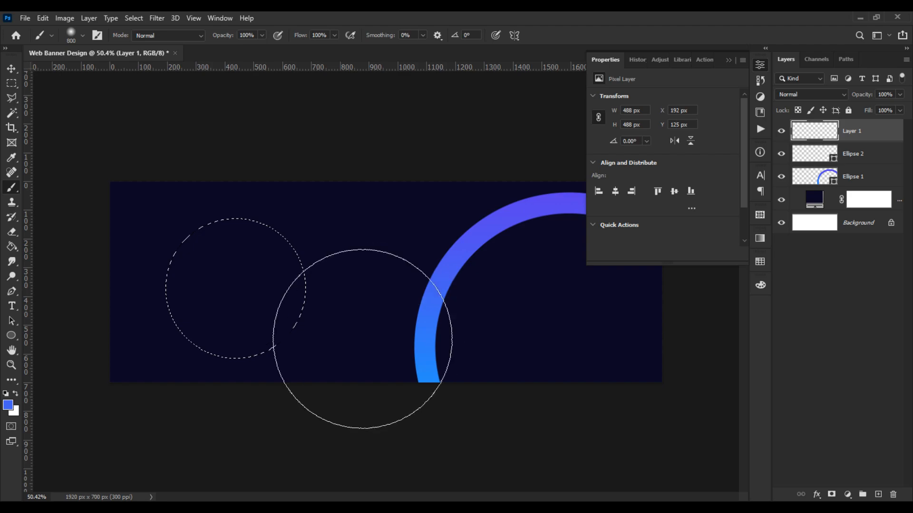
left_click(283, 360)
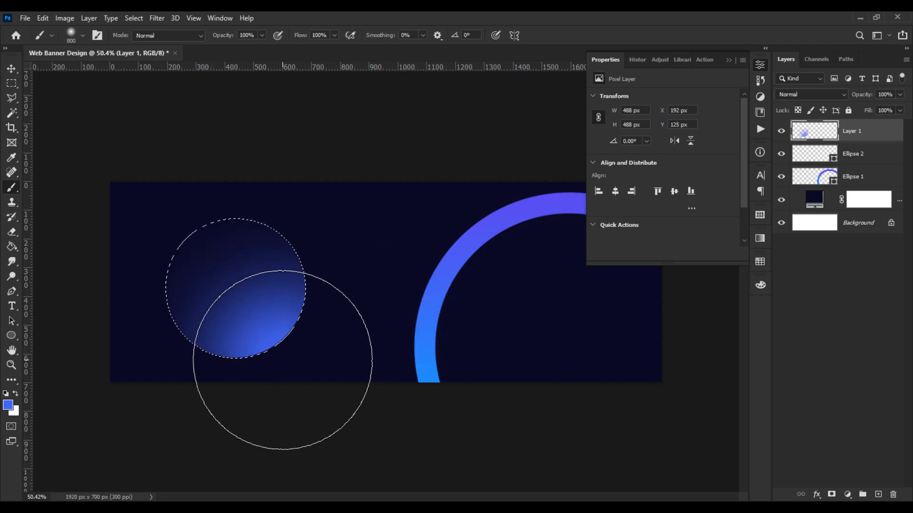
key("ctrl+d")
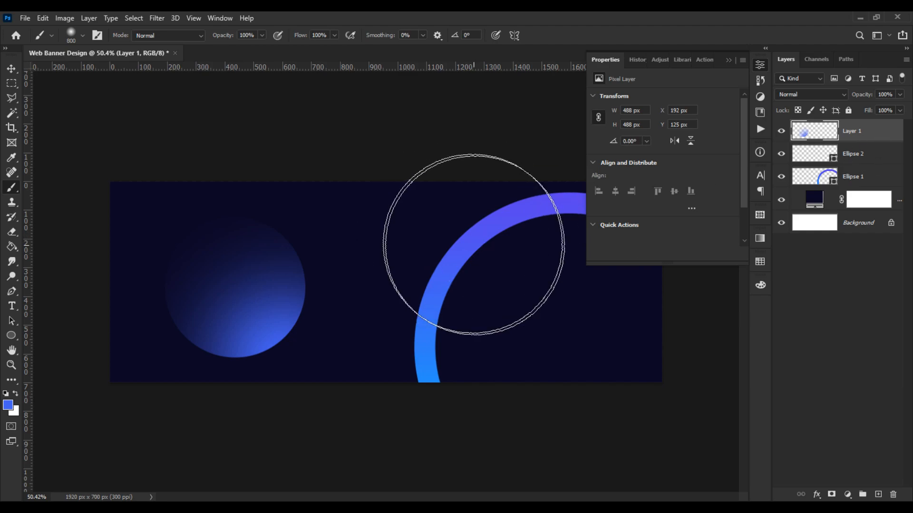
Move the shaded circle into the banner's upper-left corner and enlarge it to about 566 px.
key("v")
left_click_drag(275, 289, 204, 232)
left_click_drag(235, 301, 257, 322)
Duplicate the shaded circle, scale the copy to about 58%, and place it beside the original along the banner's top edge.
left_click_drag(215, 286, 345, 259)
key("Return")
left_click_drag(355, 308, 290, 241)
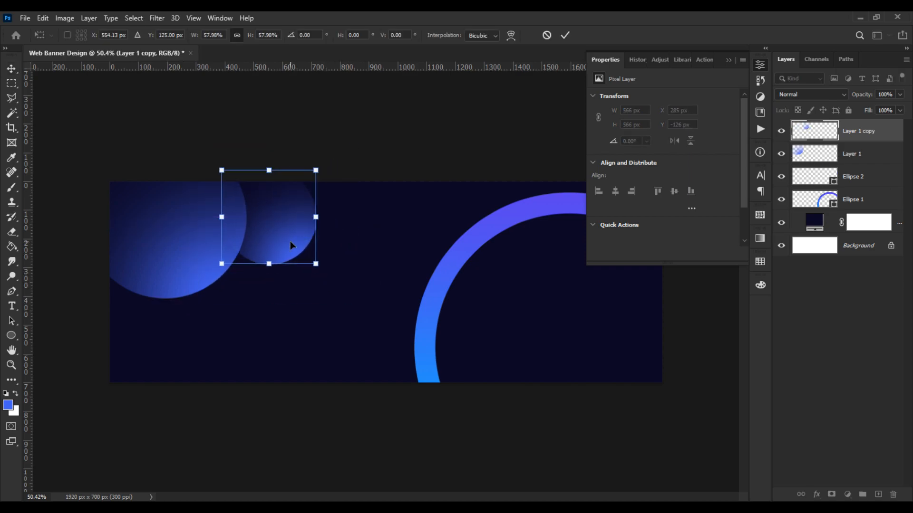
key("Return")
left_click(365, 168)
key("ctrl+plus")
key("ctrl+minus")
left_click(728, 61)
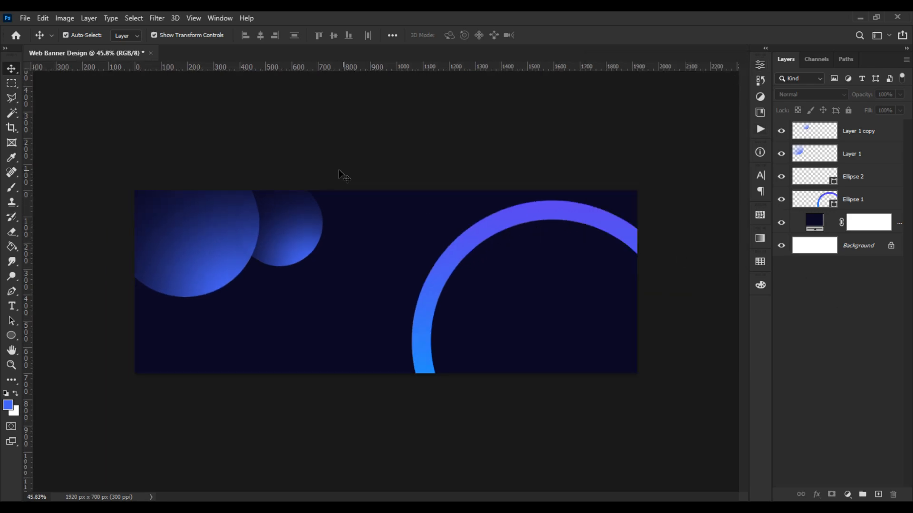
Duplicate the smaller shaded circle's layer as Layer 1 copy 2.
left_click(287, 223)
right_click(884, 124)
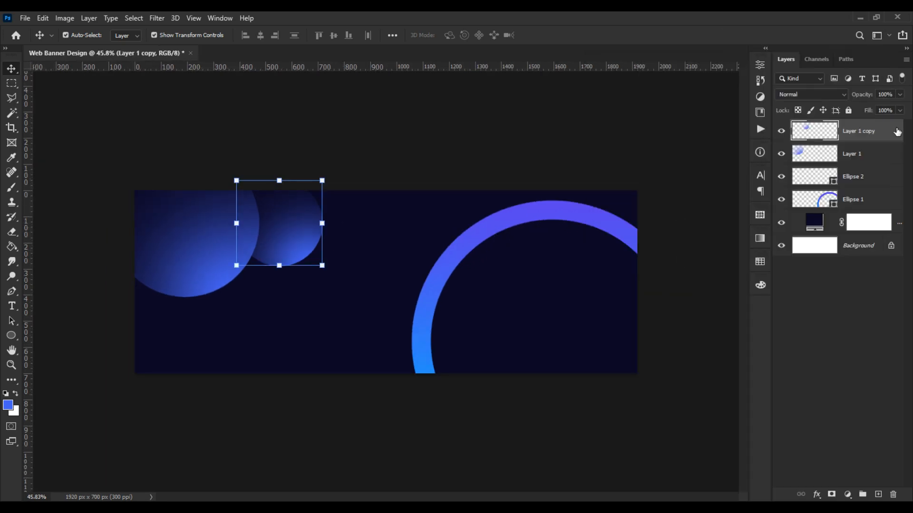
right_click(895, 129)
left_click(780, 82)
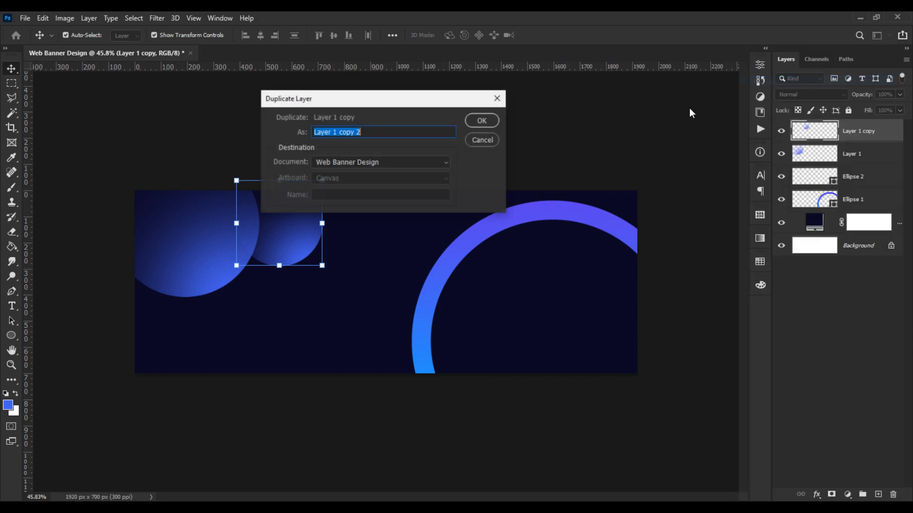
left_click(493, 118)
Move the duplicated shaded circle inside the ring and enlarge it to about 294% to fill the ring's interior.
left_click_drag(303, 213, 581, 298)
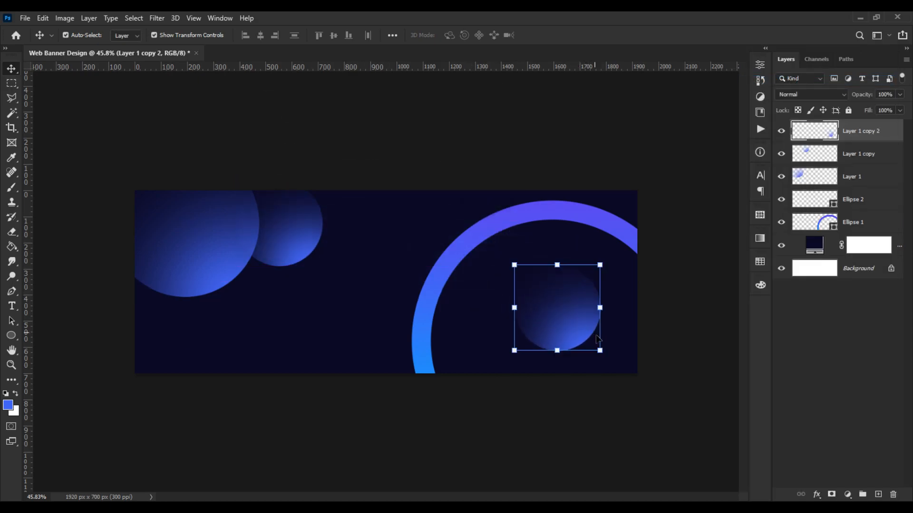
left_click_drag(600, 351, 565, 340)
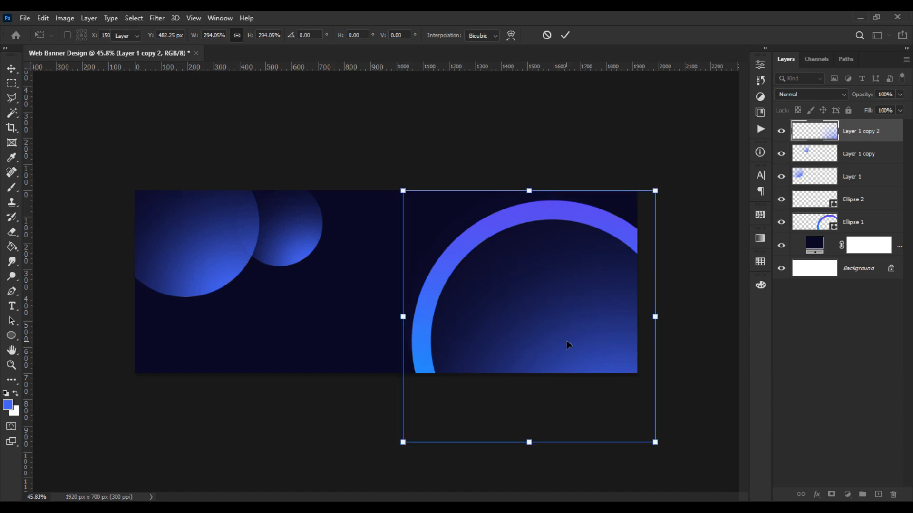
key("Return")
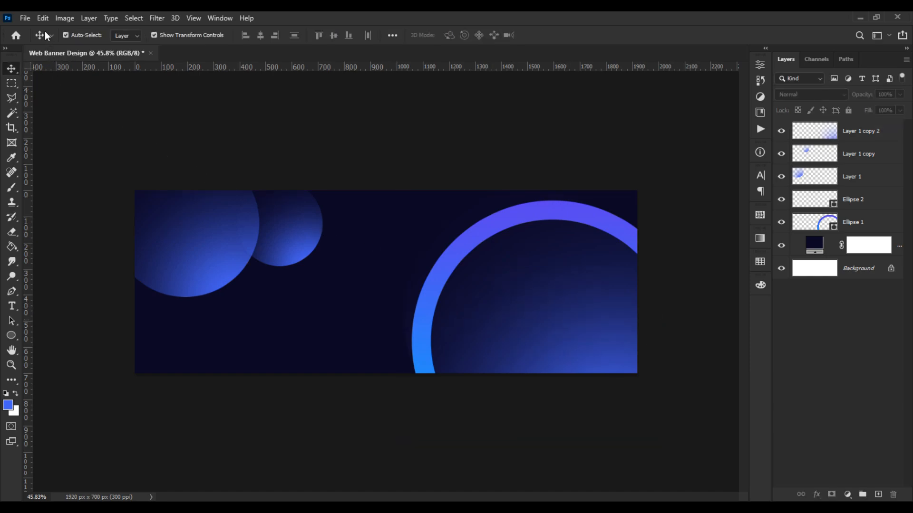
Place the pexels-motional-studio-1081685 photo as an embedded image, scaled to about 5.9% over the banner's right side.
left_click(25, 18)
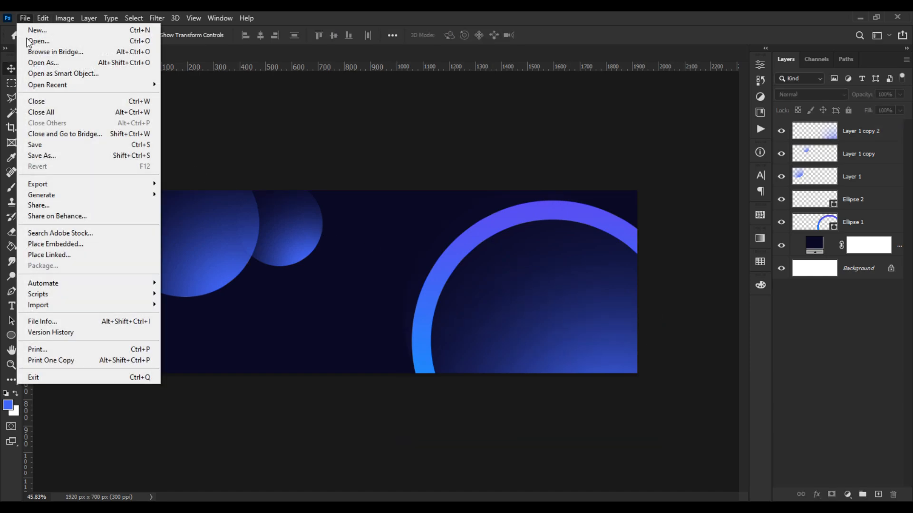
left_click(62, 243)
double_click(197, 275)
left_click_drag(468, 373, 558, 411)
left_click_drag(468, 385, 581, 339)
Clip the portrait photo to a duplicate of the large shaded circle's layer beneath it.
left_click(848, 143, "alt")
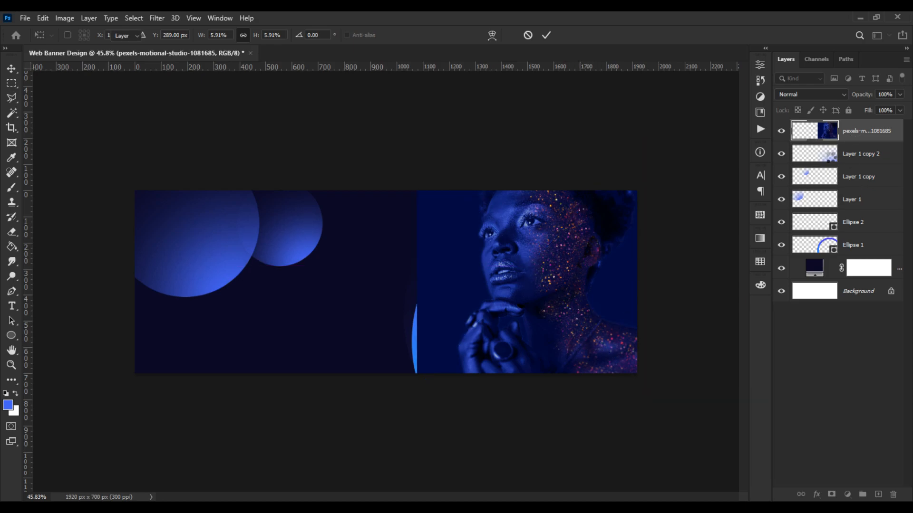
left_click(869, 138)
left_click(866, 142, "alt")
Shrink the portrait photo slightly and lower it so the face sits inside the ring.
left_click_drag(581, 261, 586, 310)
left_click_drag(645, 436, 635, 426)
left_click_drag(546, 370, 546, 385)
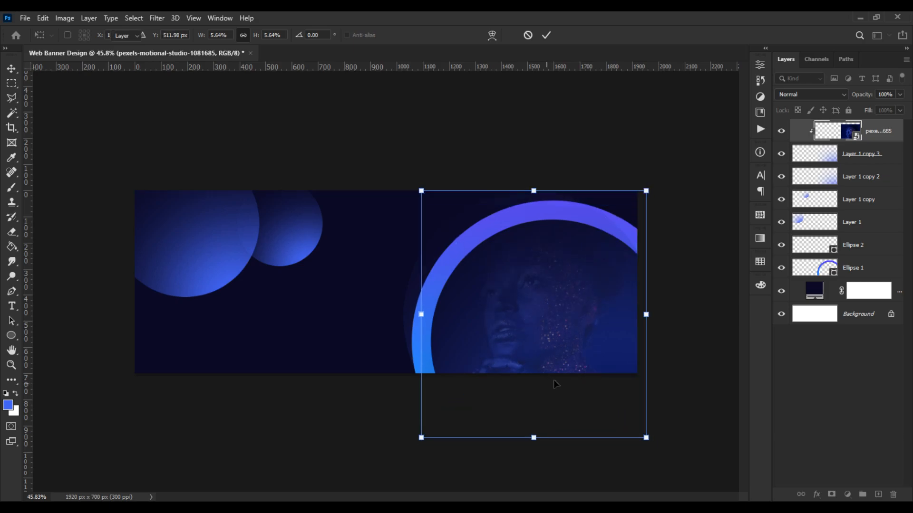
left_click(685, 289)
Try adjusting the opacity and blend mode of the Layer 1 copy 3 circle beneath the portrait.
left_click(860, 153)
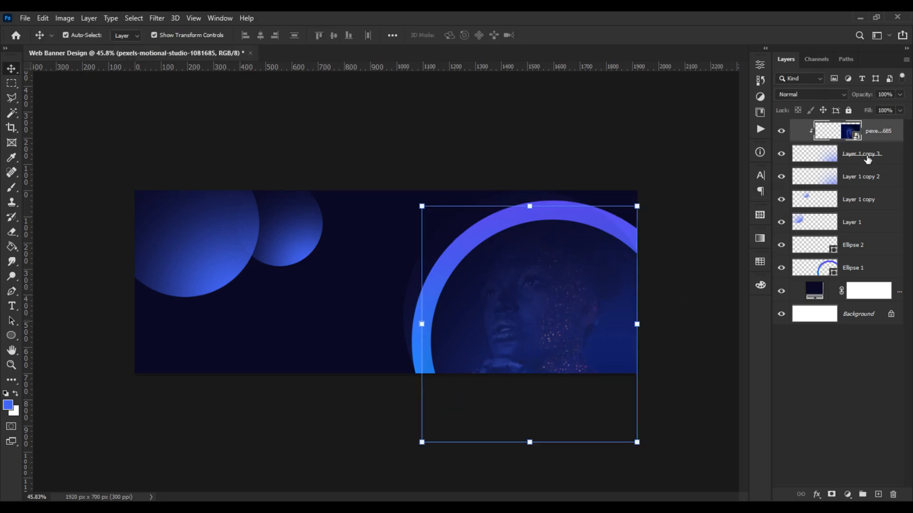
left_click_drag(884, 107, 904, 106)
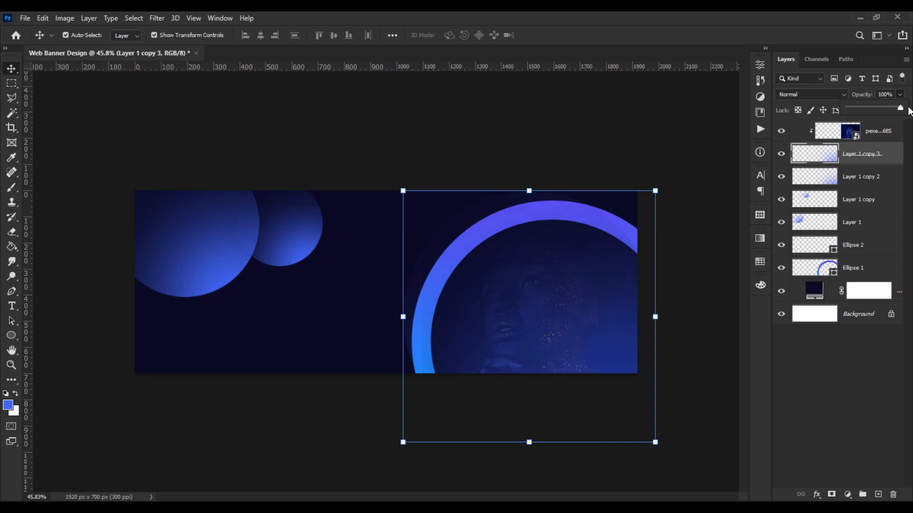
left_click(808, 94)
left_click(803, 96)
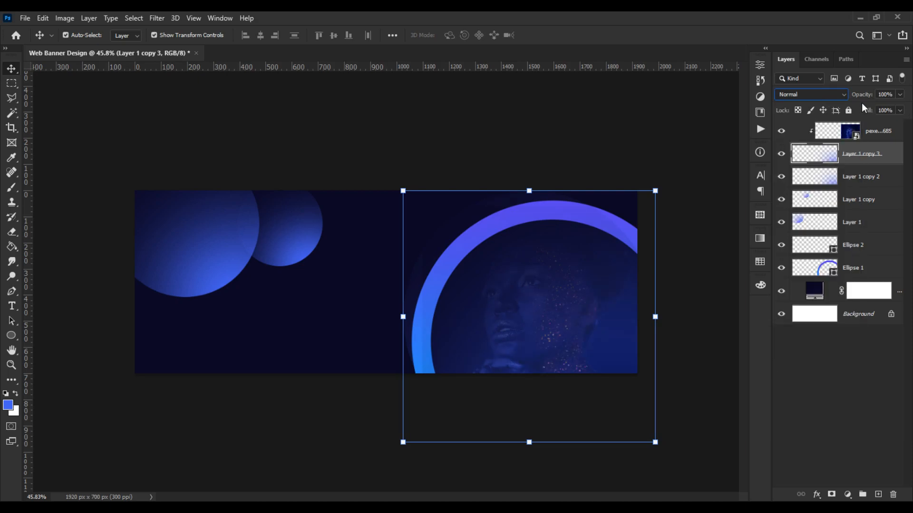
left_click(880, 130)
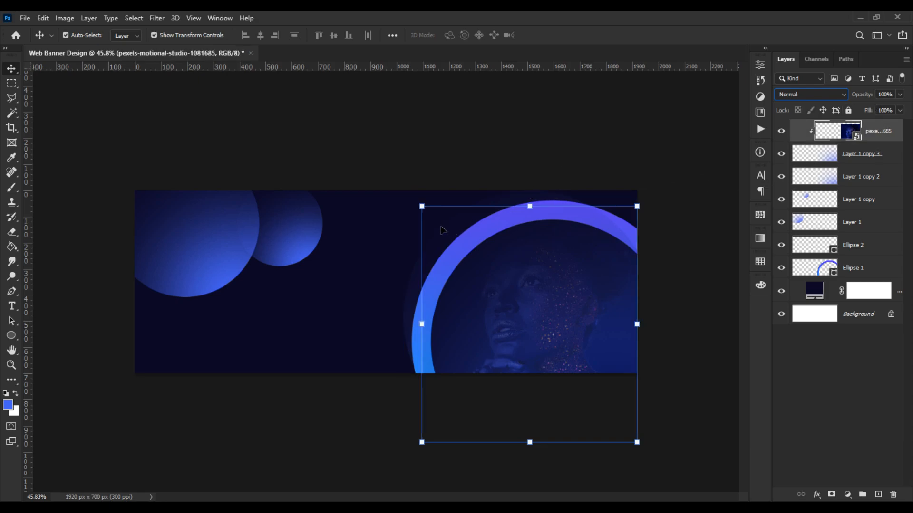
left_click(399, 152)
Duplicate the portrait photo layer and clip the copy to the same circle, strengthening the image.
scroll(541, 217, "up", 5)
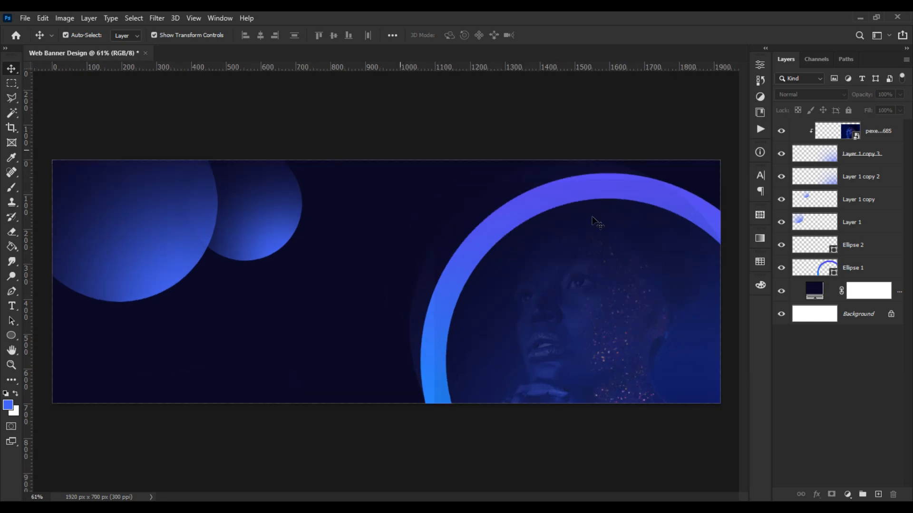
left_click_drag(546, 203, 550, 203)
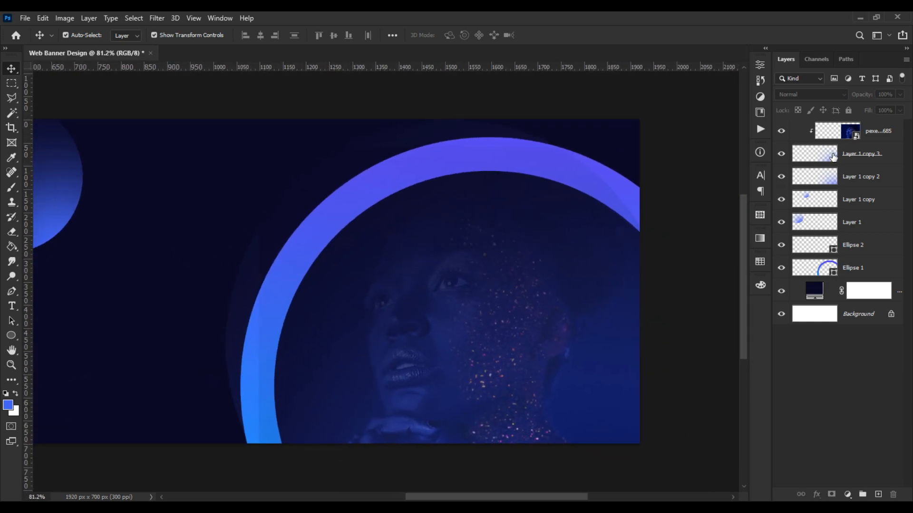
left_click(880, 143)
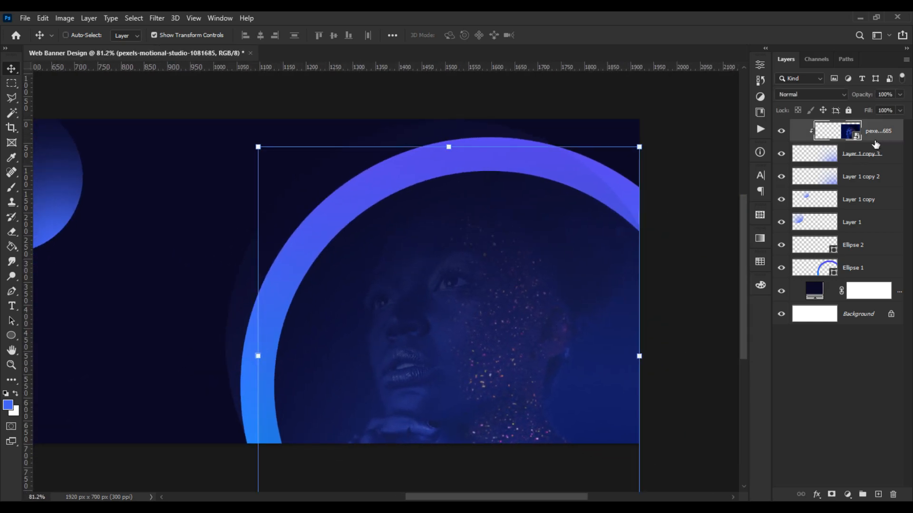
key("ctrl+j")
left_click(876, 142, "alt")
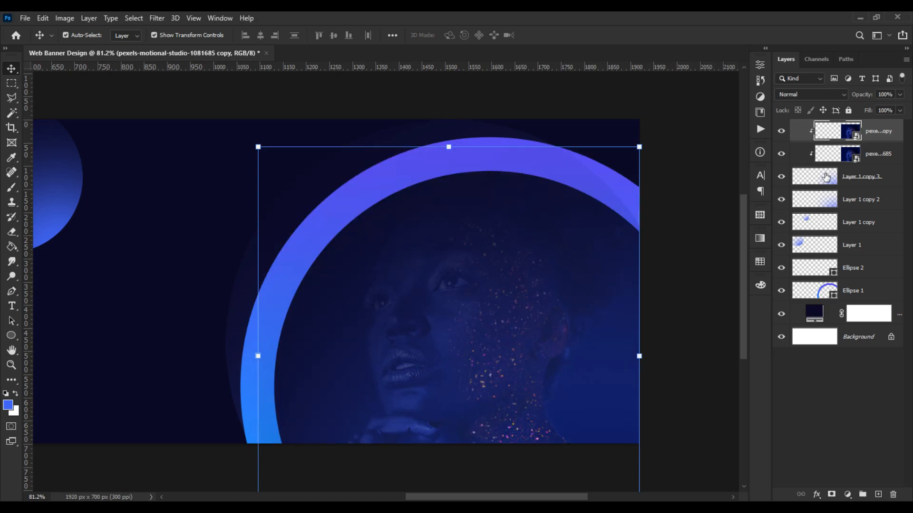
left_click(704, 215)
scroll(703, 216, "down", 4)
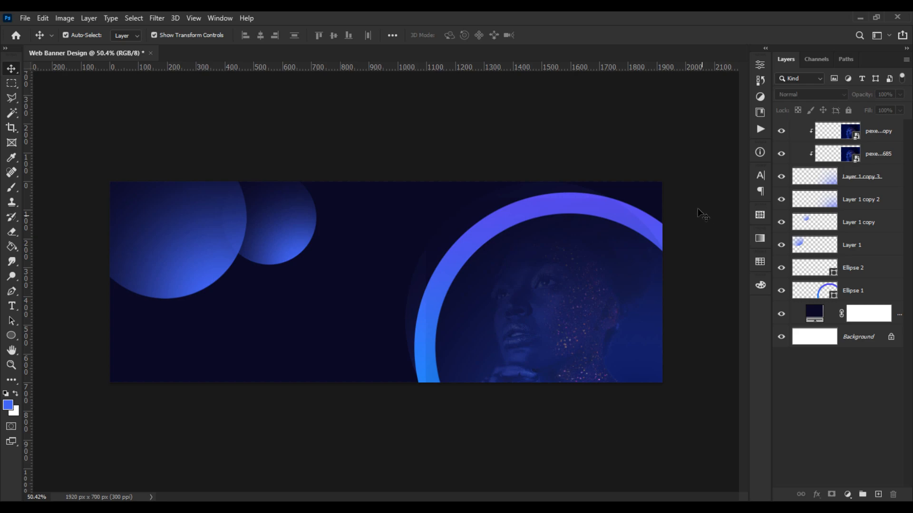
Merge the two clipped portrait photo layers into a single clipped layer.
left_click(593, 206)
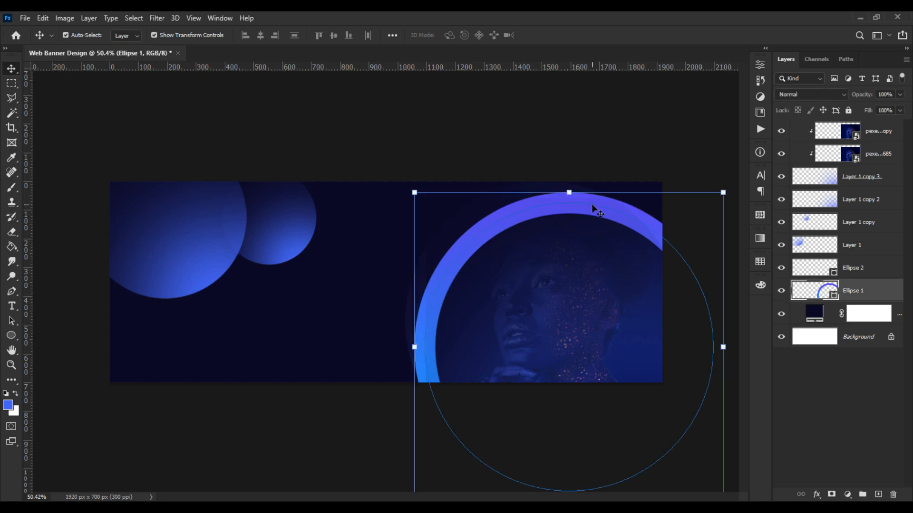
left_click(880, 137)
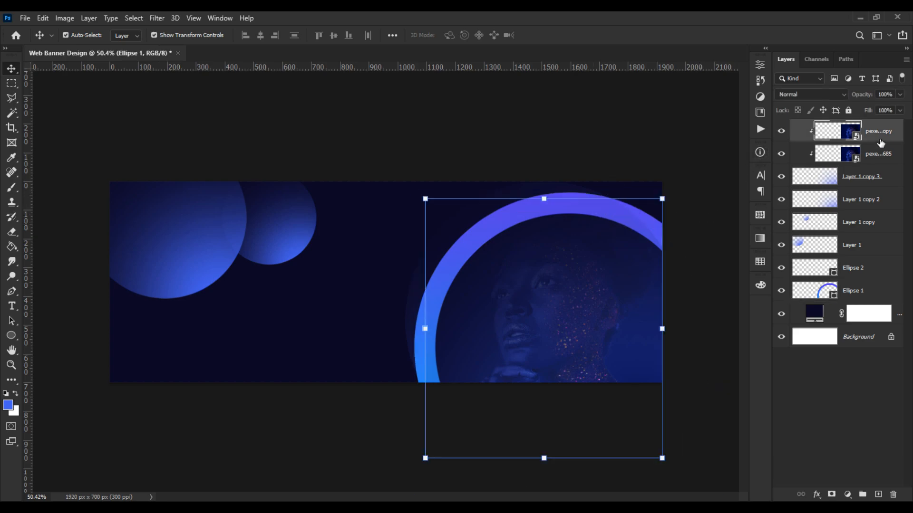
left_click(874, 155, "ctrl")
key("ctrl+e")
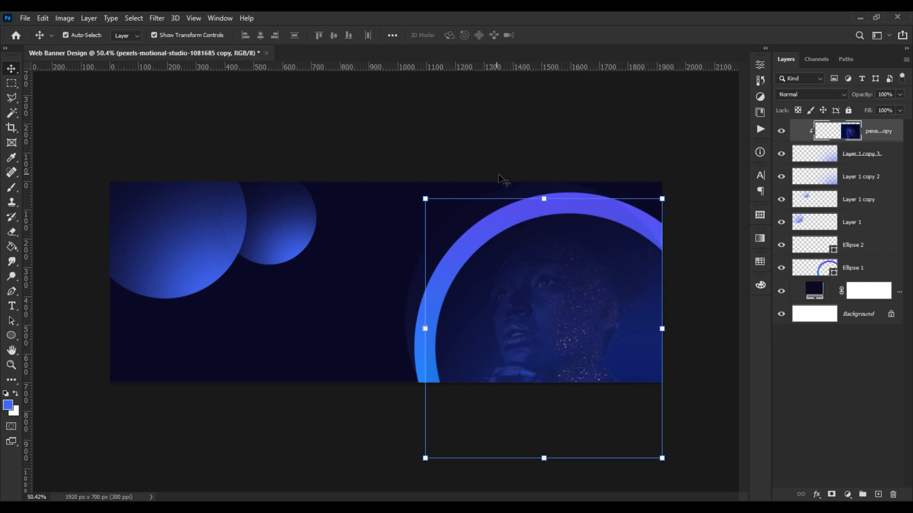
left_click(535, 157)
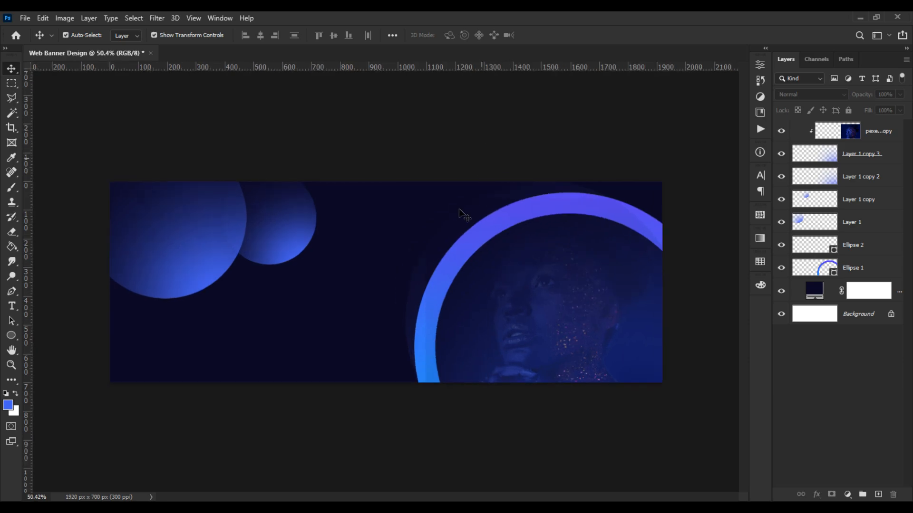
Try enlarging the merged portrait photo from its upper-left corner.
left_click(453, 230)
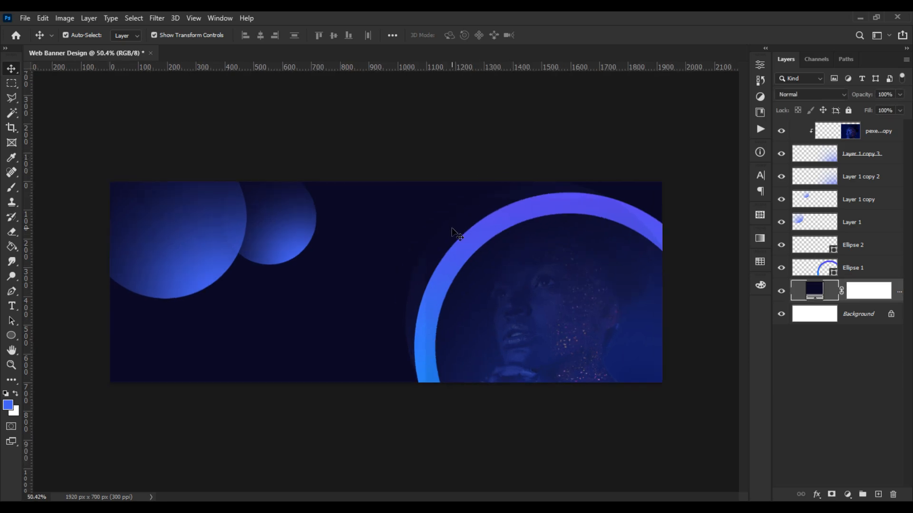
left_click(856, 137)
key("ctrl+t")
left_click_drag(420, 198, 341, 111)
key("ctrl+z")
Enlarge the Layer 1 copy 3 circle toward the upper left so it extends well beyond the ring.
left_click(841, 157)
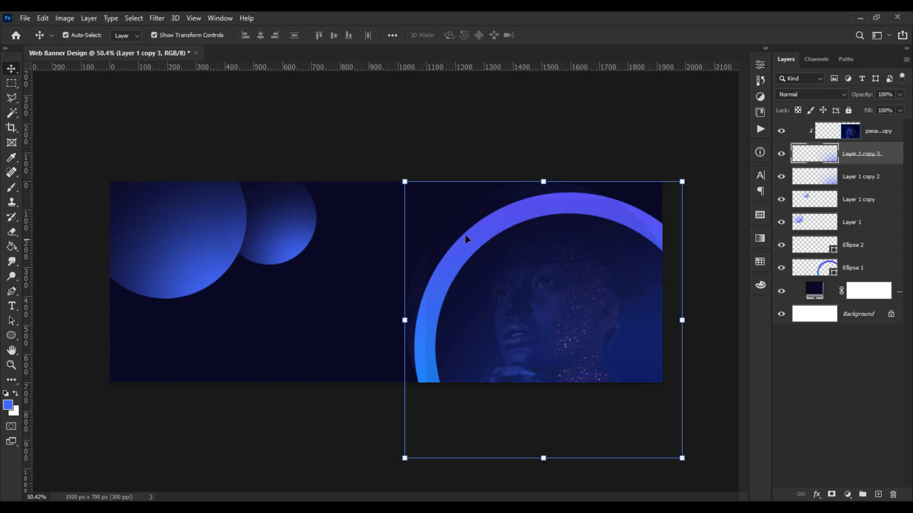
left_click_drag(403, 179, 327, 122)
key("Return")
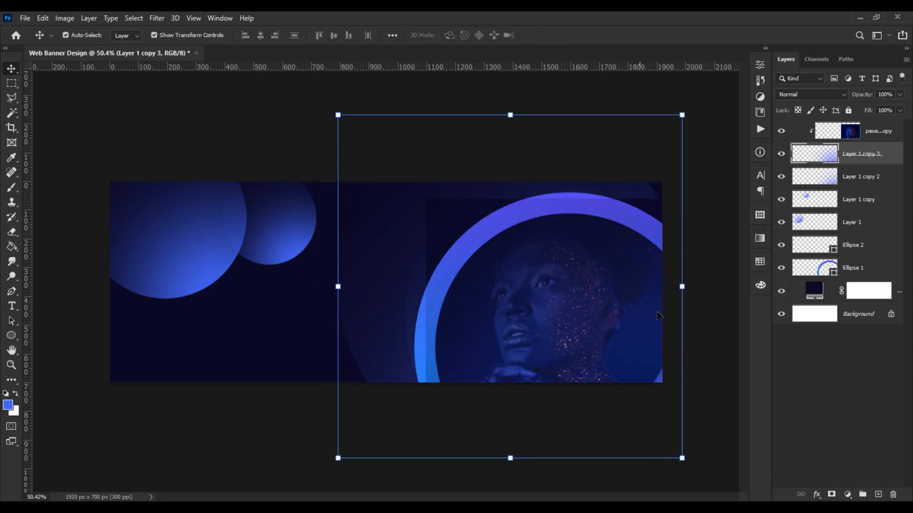
left_click(691, 295)
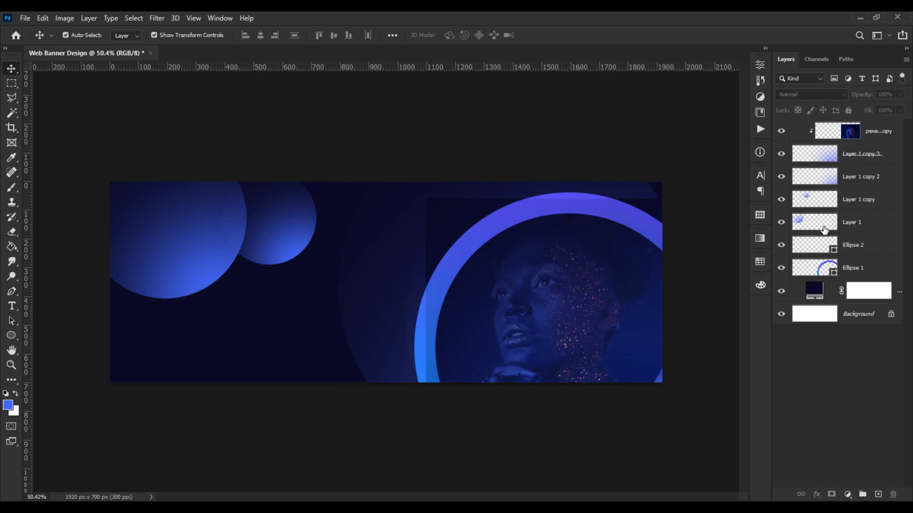
Convert the Ellipse 1 ring layer to a smart object.
left_click(830, 270)
right_click(861, 272)
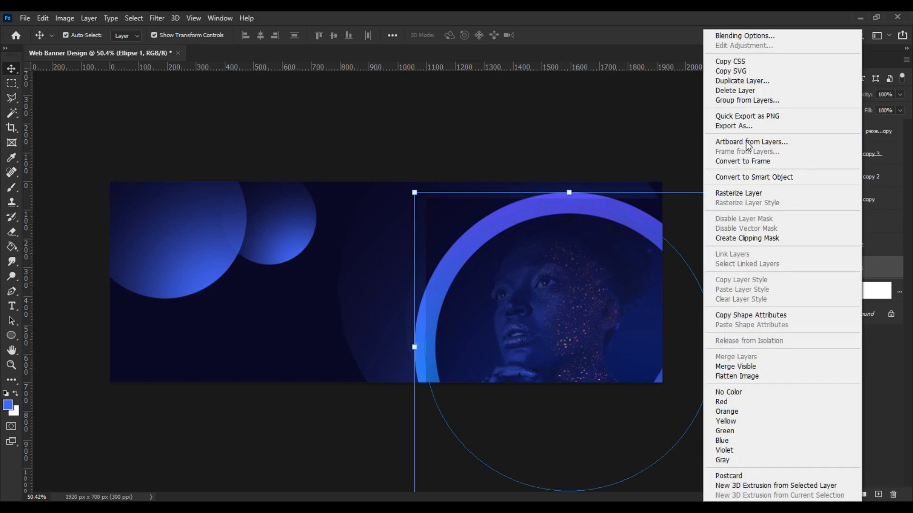
left_click(741, 114)
right_click(860, 261)
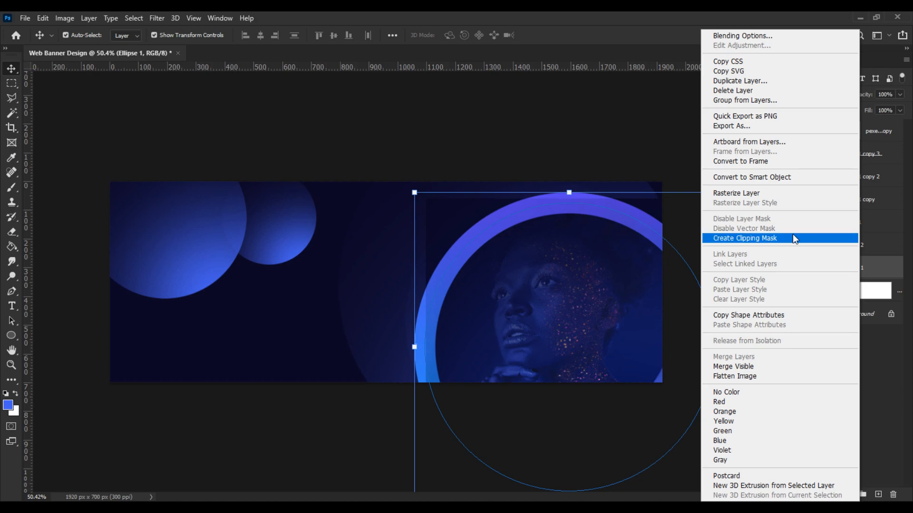
left_click(735, 177)
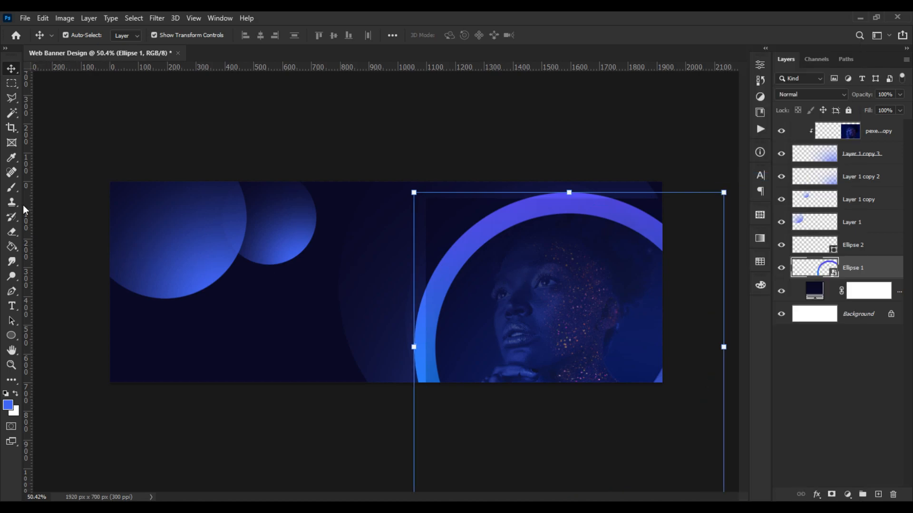
Select the ring's interior with the Magic Wand while the covering layers are hidden, and make the portrait the active visible layer.
left_click(10, 113)
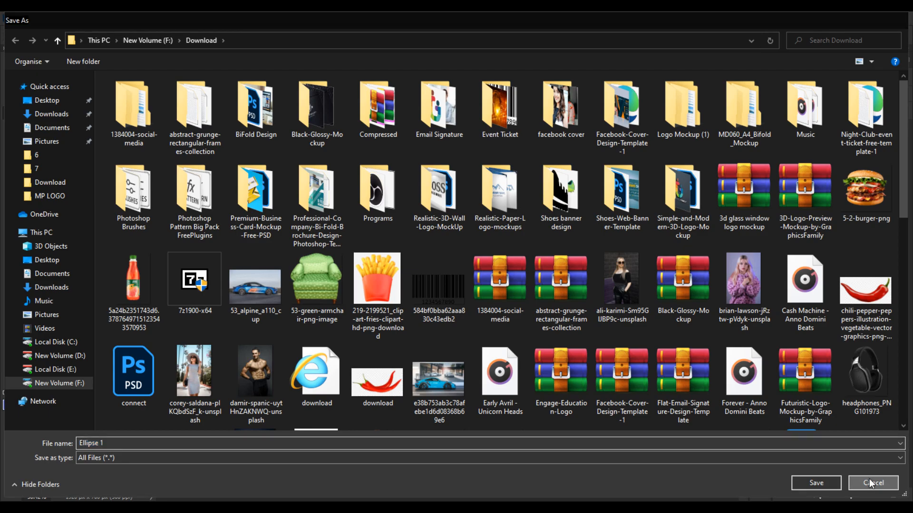
left_click(869, 480)
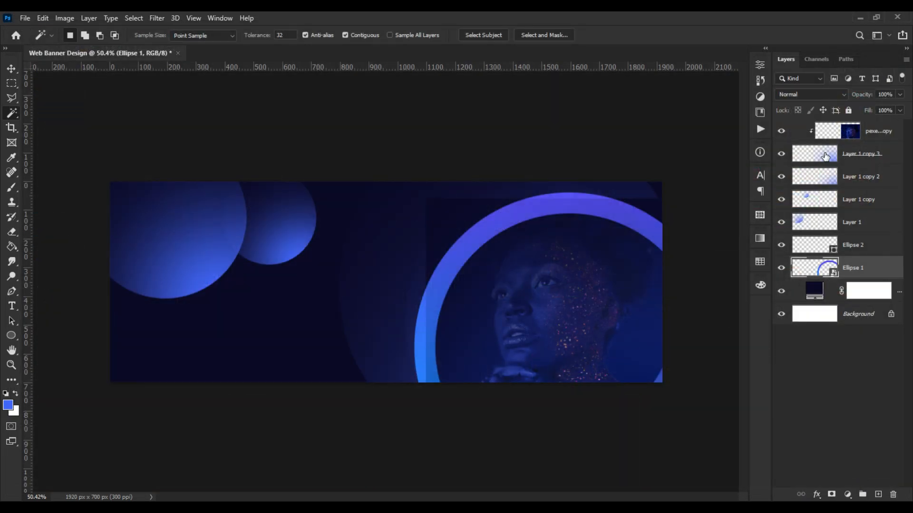
left_click(781, 131)
left_click(781, 154)
left_click(604, 309)
left_click(791, 139)
left_click_drag(781, 131, 781, 154)
left_click(781, 155)
left_click(781, 156)
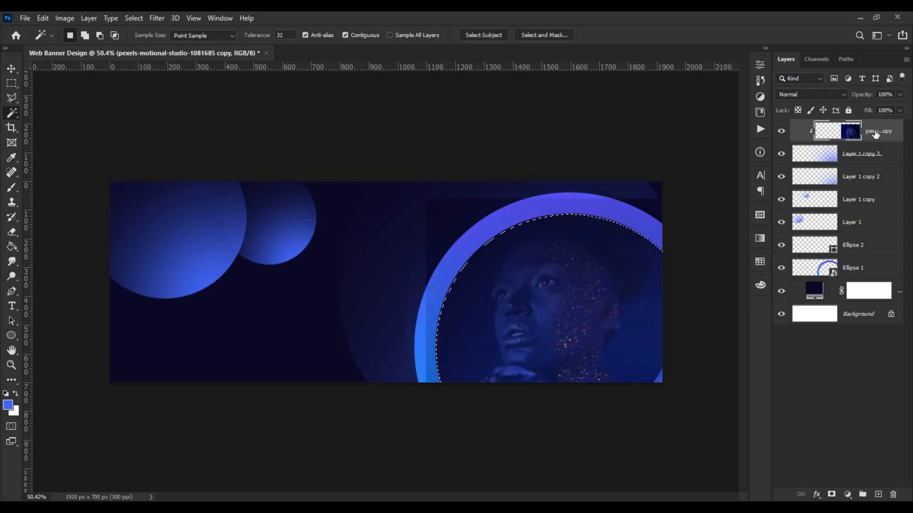
Invert the selection, delete the portrait photo's area outside the ring's interior, and deselect.
left_click(129, 18)
key("Delete")
key("ctrl+d")
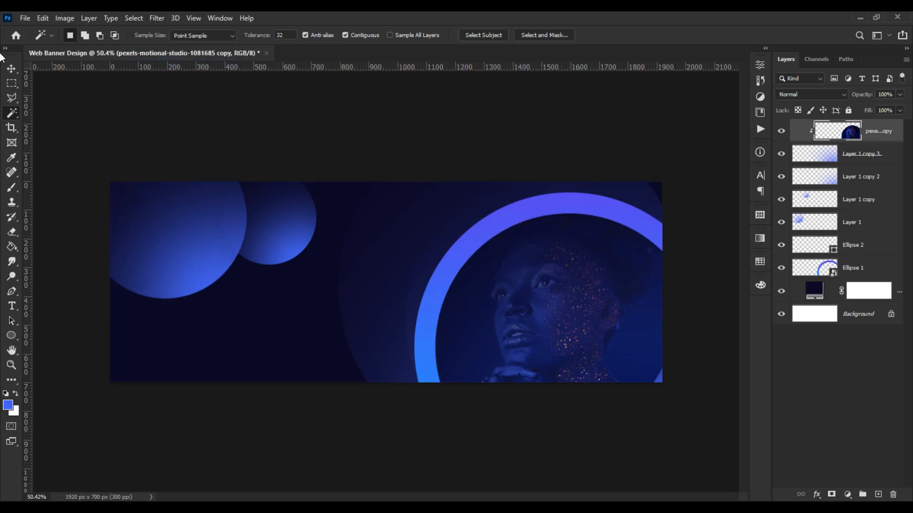
left_click(11, 69)
left_click(183, 126)
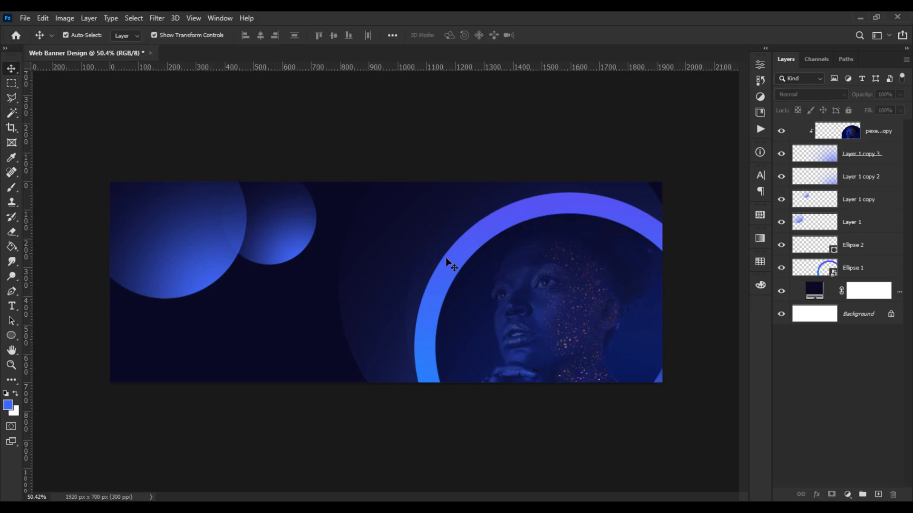
Delete the Layer 1 copy 2 shaded circle behind the portrait.
scroll(447, 261, "up", 2)
left_click(866, 180)
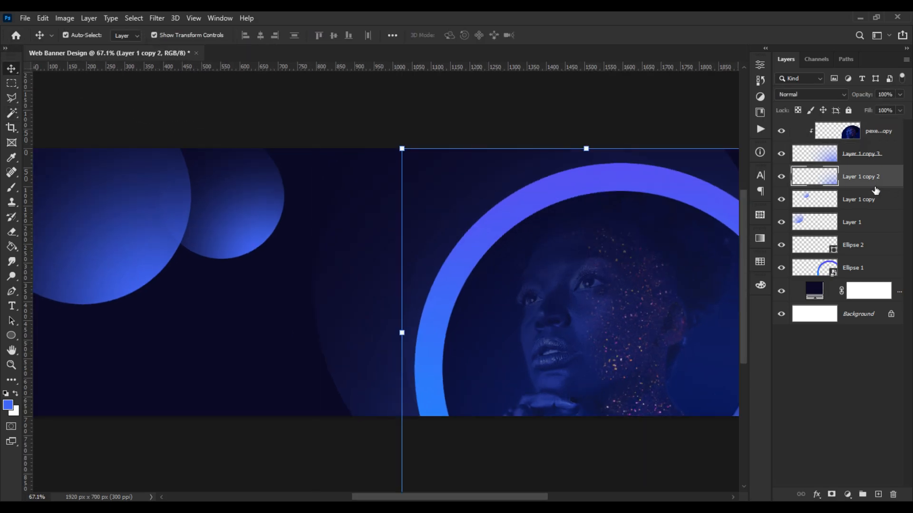
key("Delete")
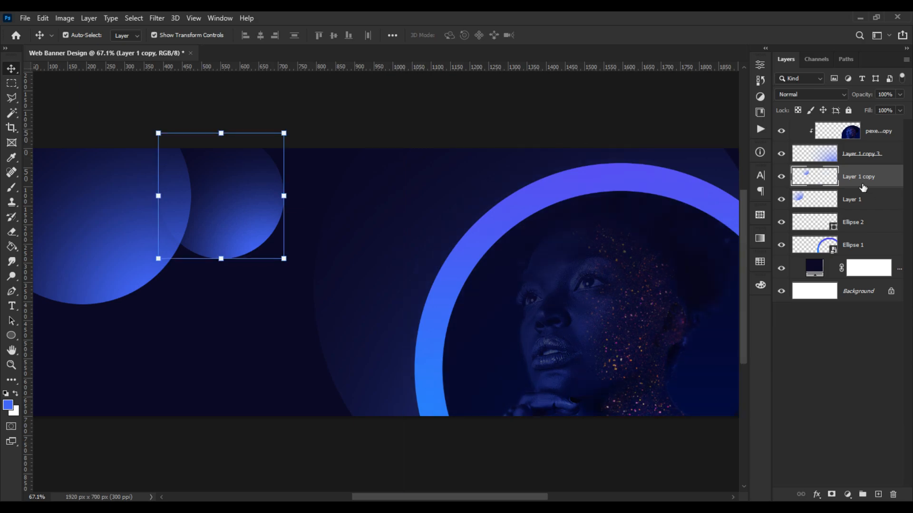
Try the Darken blend mode on the Layer 1 copy 3 circle, and return it to Normal.
left_click(860, 156)
scroll(495, 187, "down", 1)
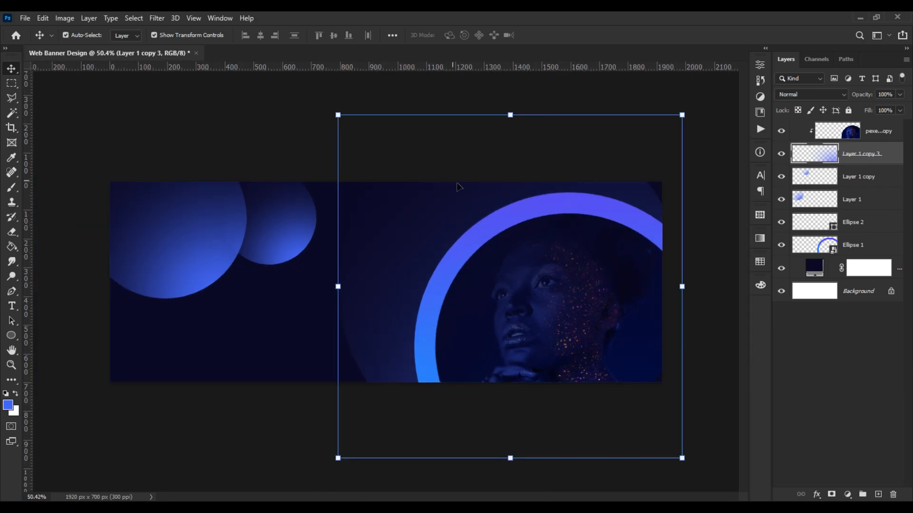
left_click(879, 137)
left_click(858, 154)
left_click(830, 94)
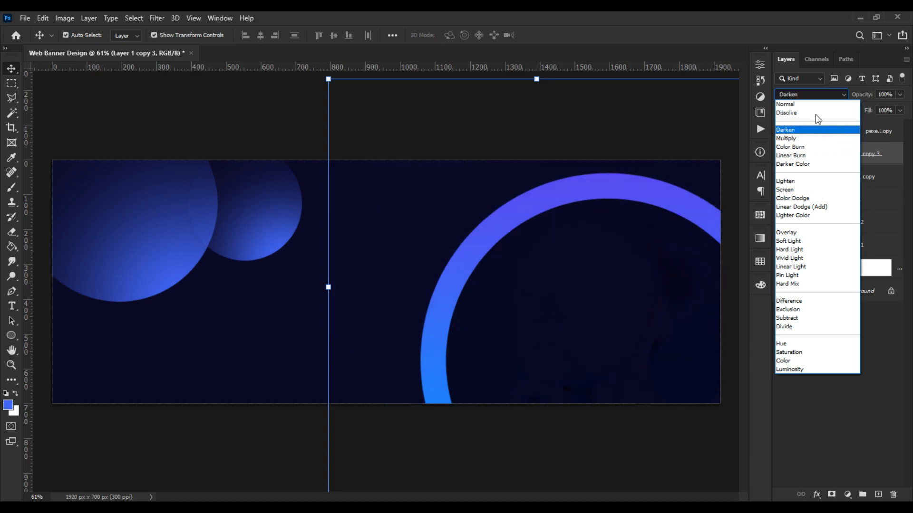
left_click(786, 104)
left_click(652, 102)
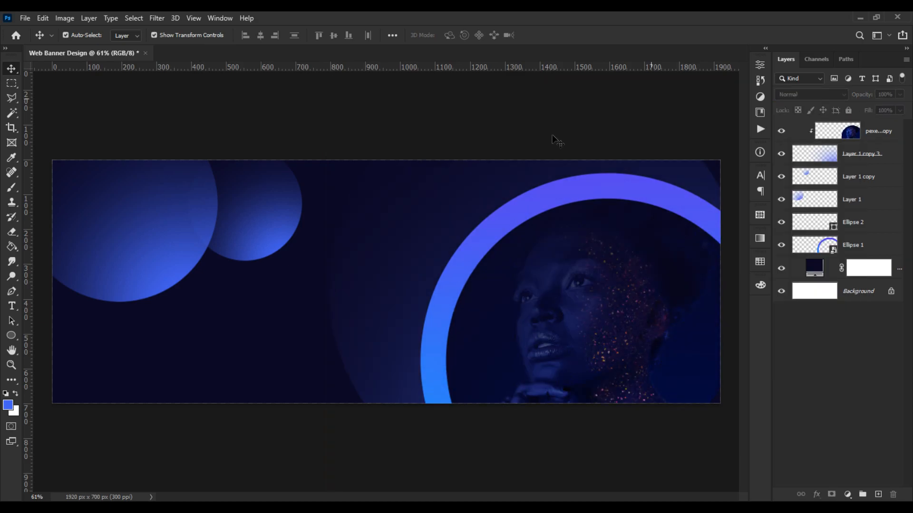
scroll(491, 128, "down", 1)
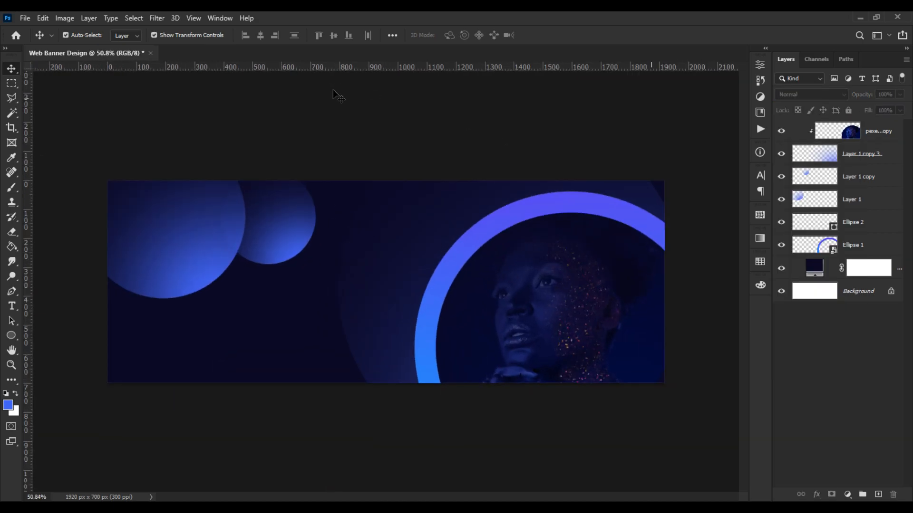